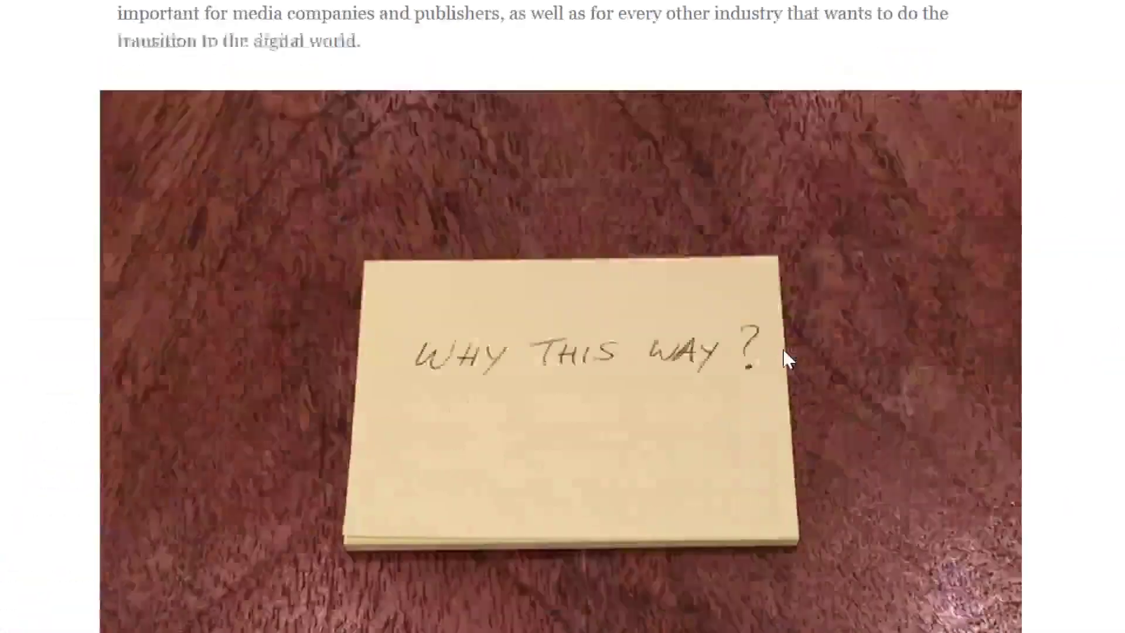
# Scroll the demo post down to the LaterPay widget offering the article at 0.25 USD and Daily, Weekly and Subscription passes.
pyautogui.scroll(-15, 788, 358)
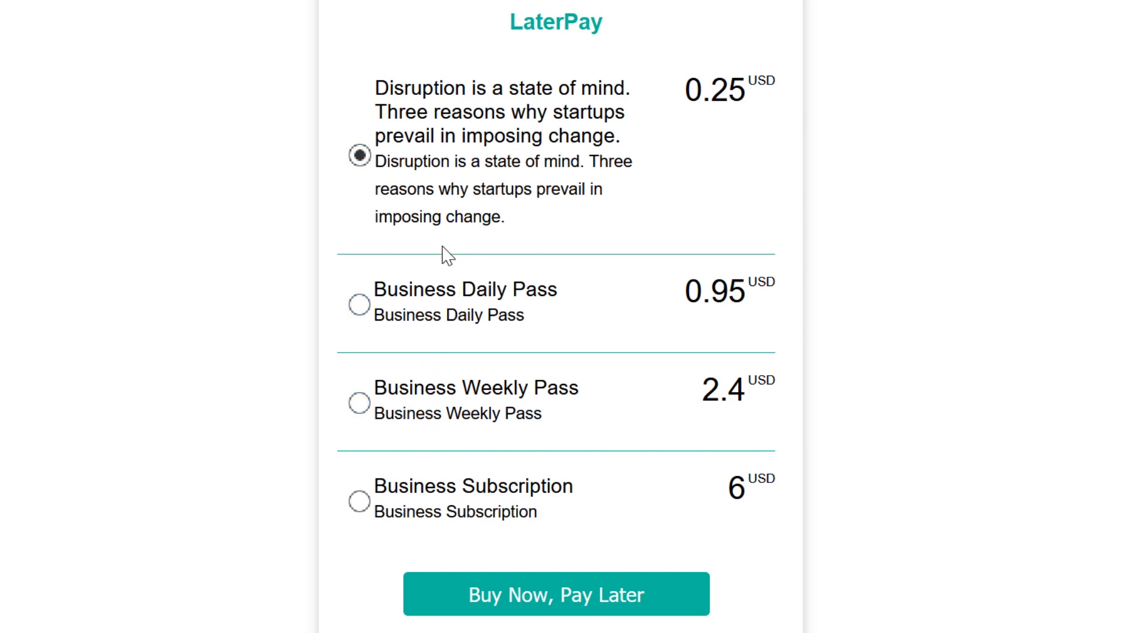
# Compare the Subscription, Weekly and Daily pass options, then buy the single article for 0.25 USD with Pay Later.
pyautogui.click(461, 498)
pyautogui.click(459, 402)
pyautogui.click(477, 311)
pyautogui.click(473, 187)
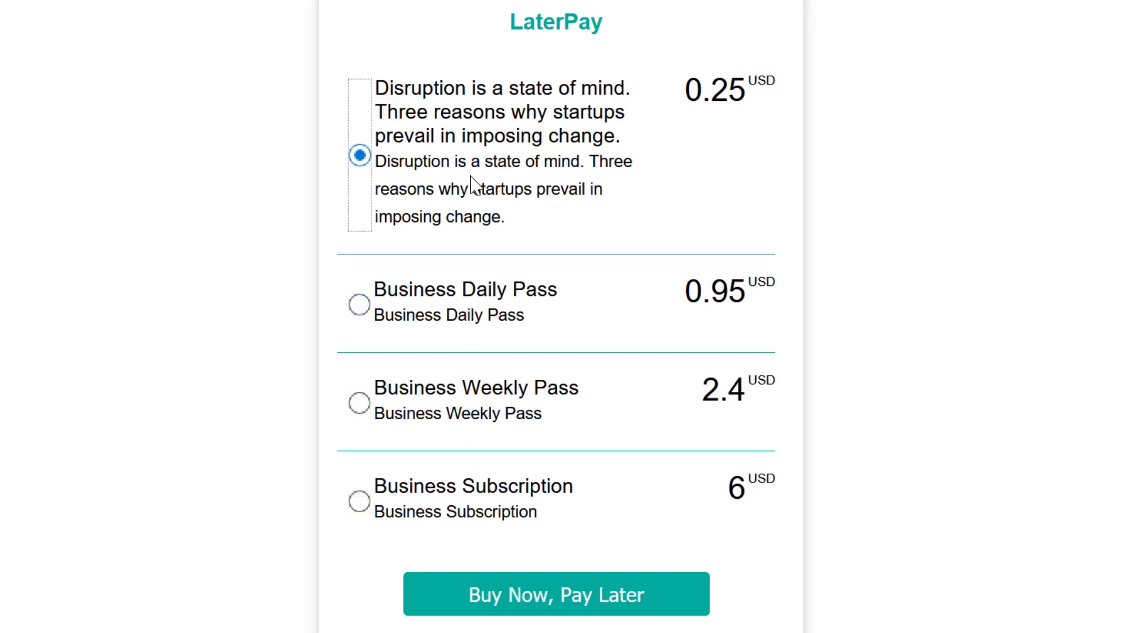
pyautogui.click(551, 593)
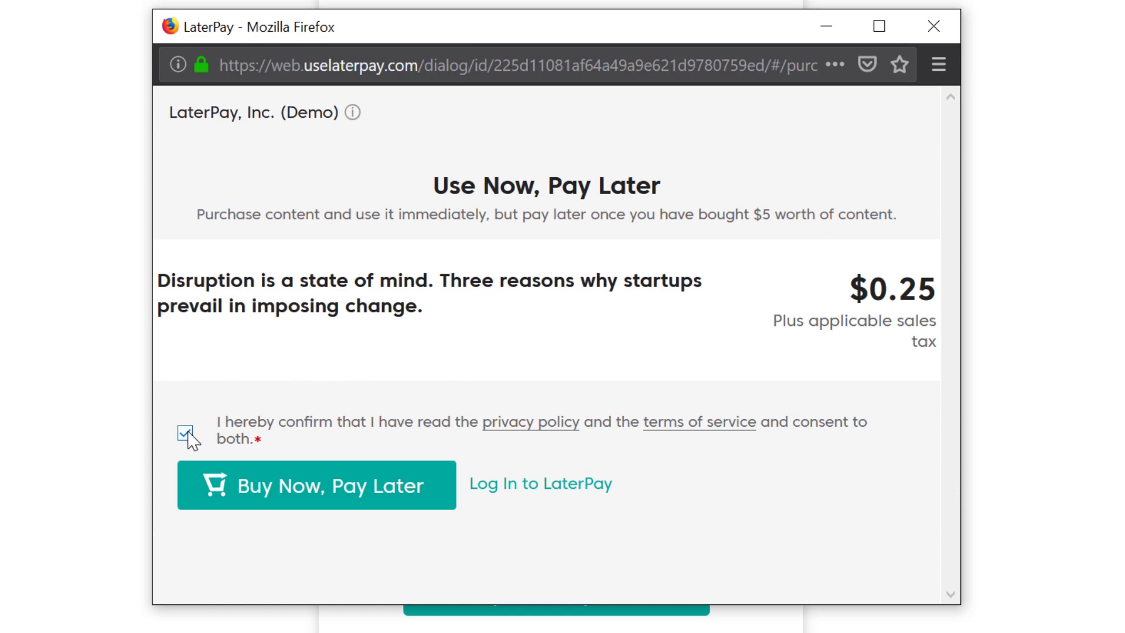
pyautogui.click(316, 490)
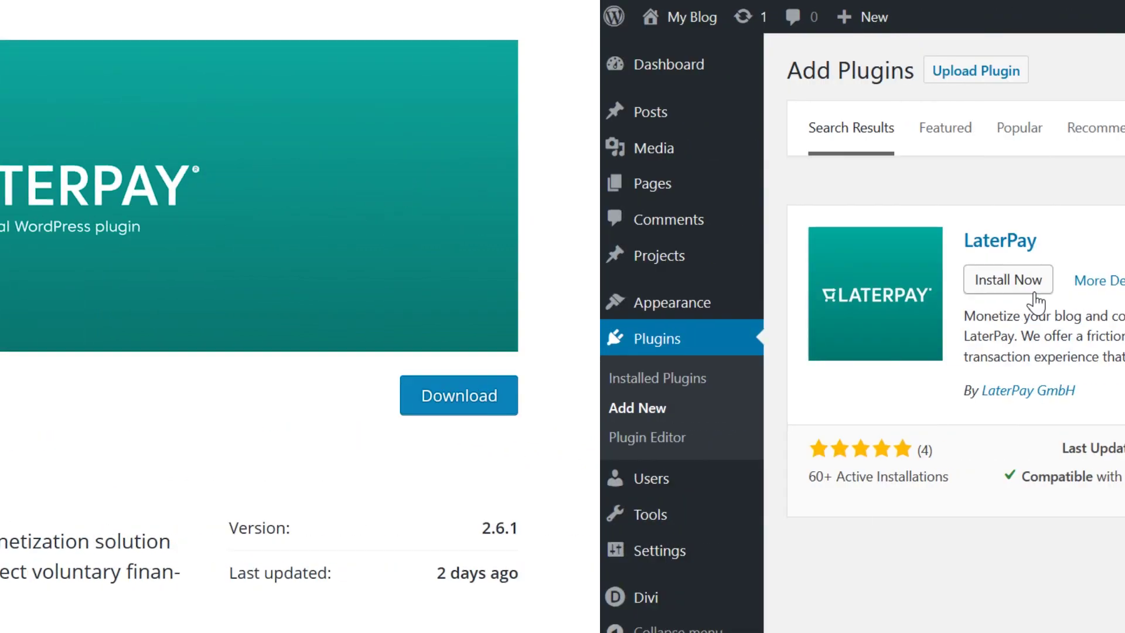
# Install and activate LaterPay, keep USD as the Account currency, and begin merchant account sign-up.
pyautogui.click(1032, 291)
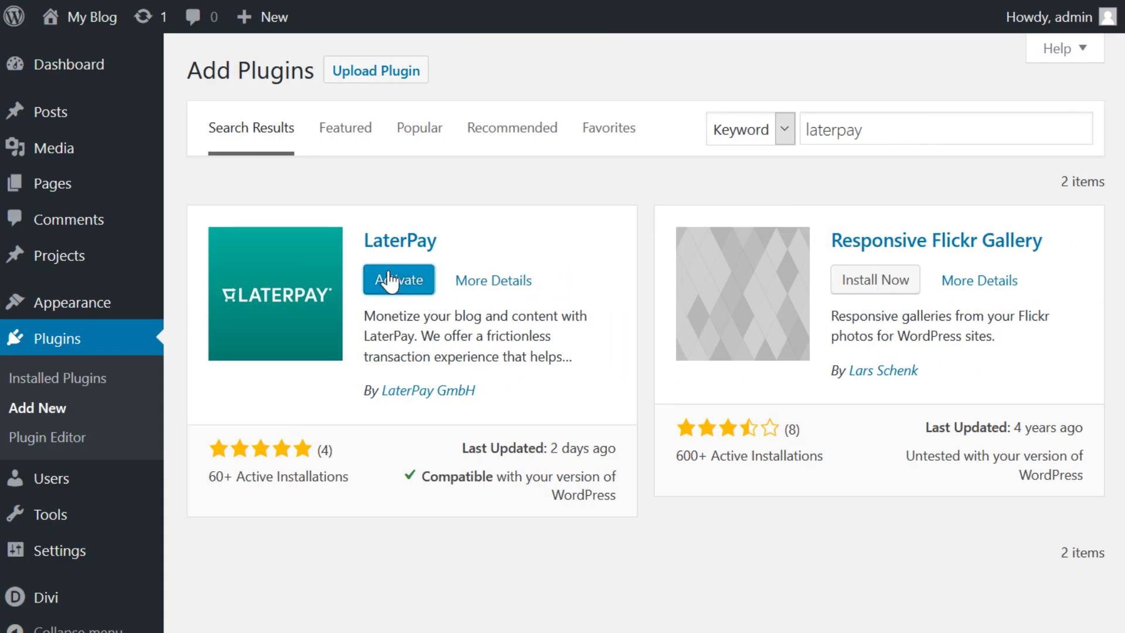
pyautogui.click(388, 281)
pyautogui.moveTo(78, 601)
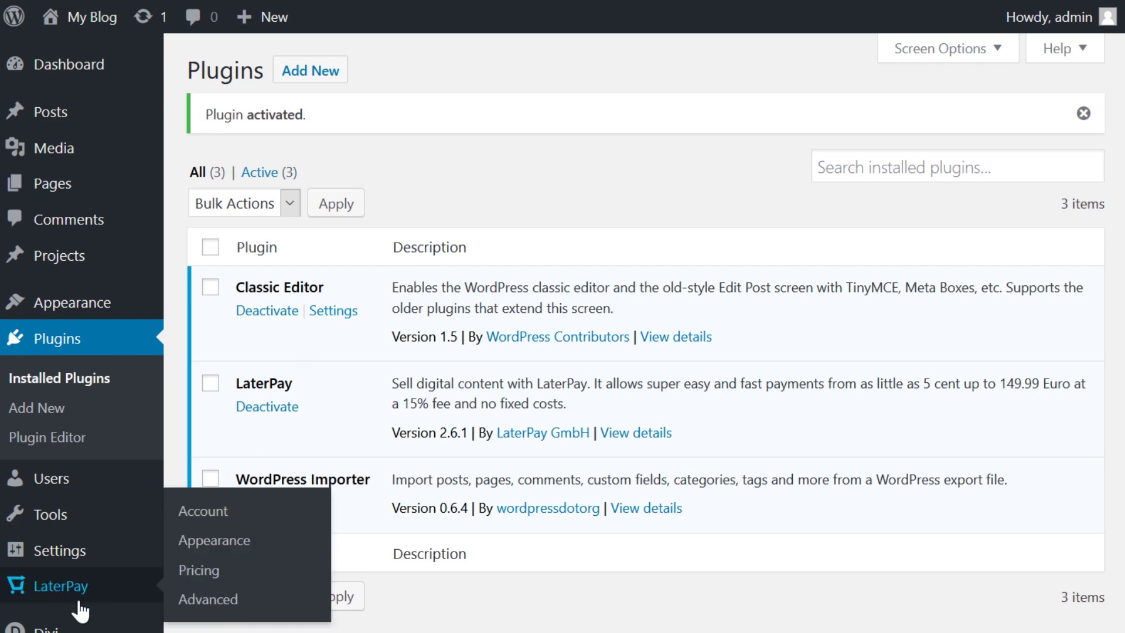
pyautogui.click(78, 602)
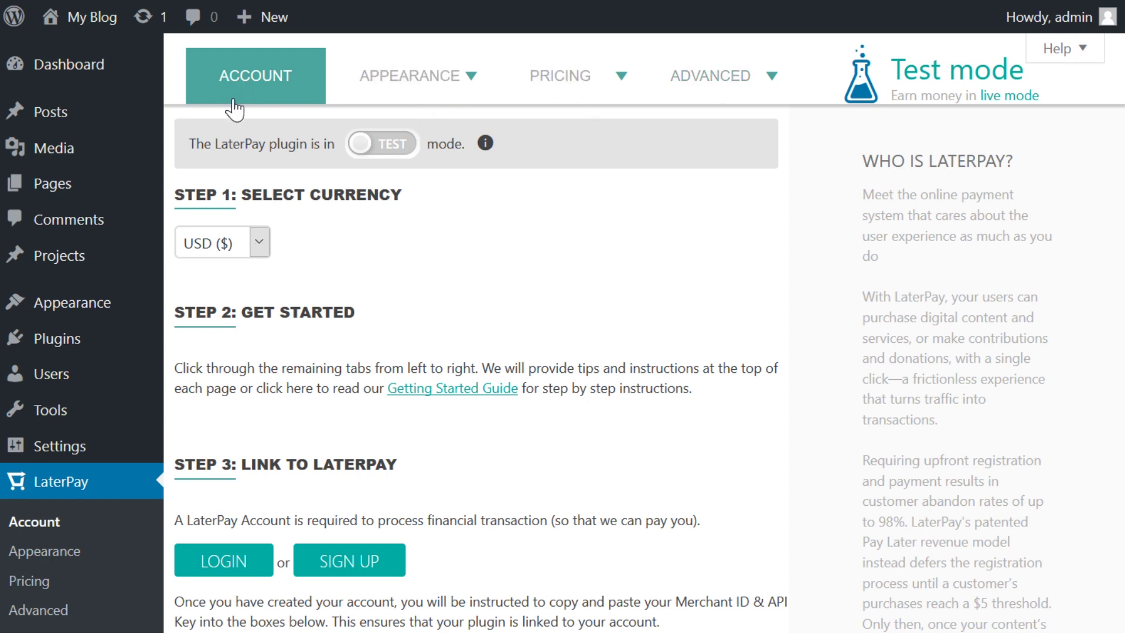
pyautogui.click(257, 240)
pyautogui.click(256, 238)
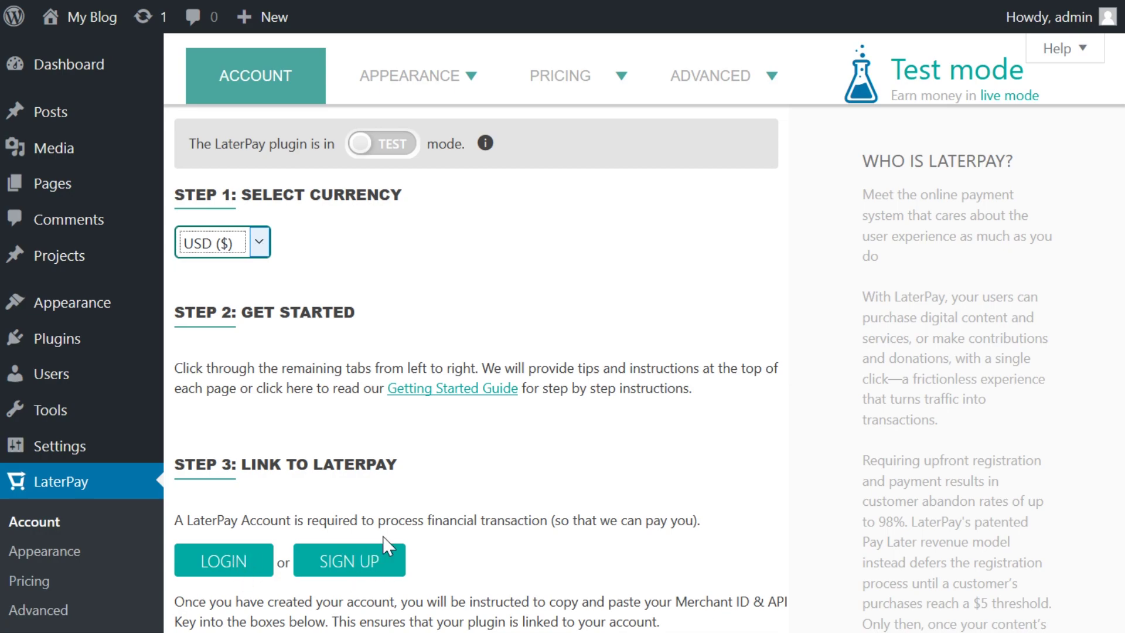
pyautogui.click(375, 557)
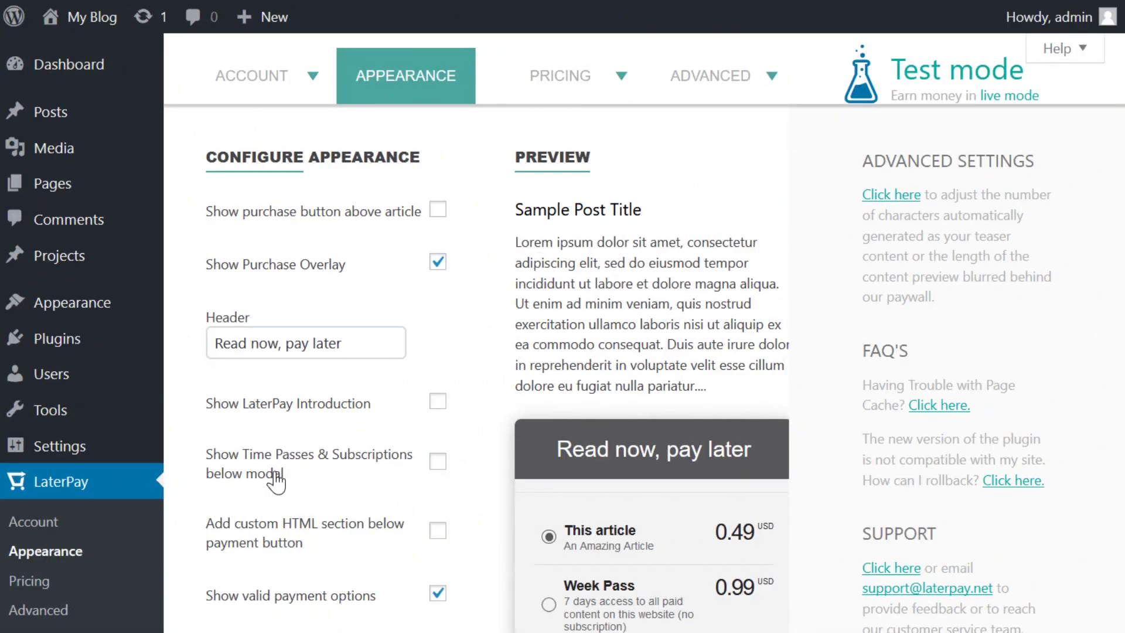
# Review the Customize Colors settings and leave the overlay's Header text unchanged.
pyautogui.scroll(-5, 440, 346)
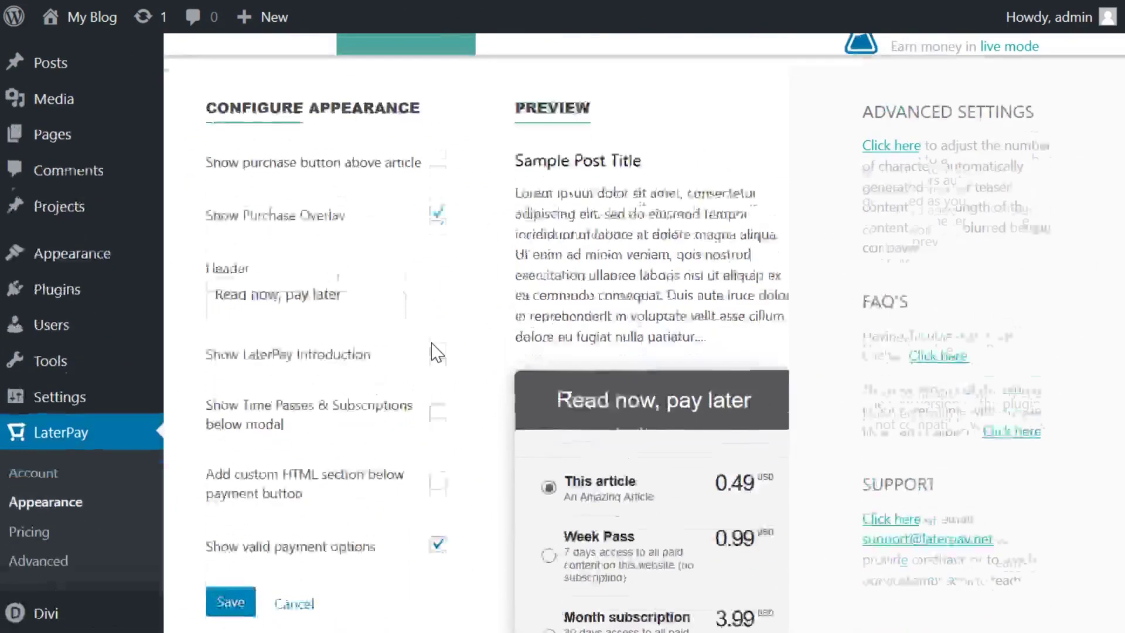
pyautogui.scroll(-3, 410, 394)
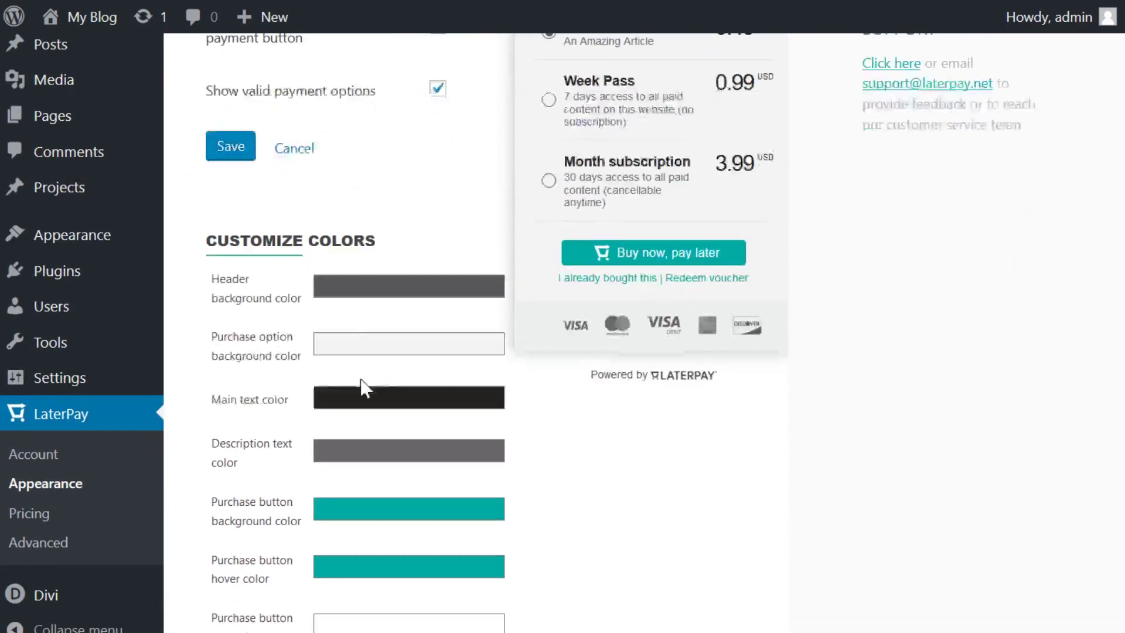
pyautogui.scroll(-2, 501, 410)
pyautogui.scroll(-3, 498, 428)
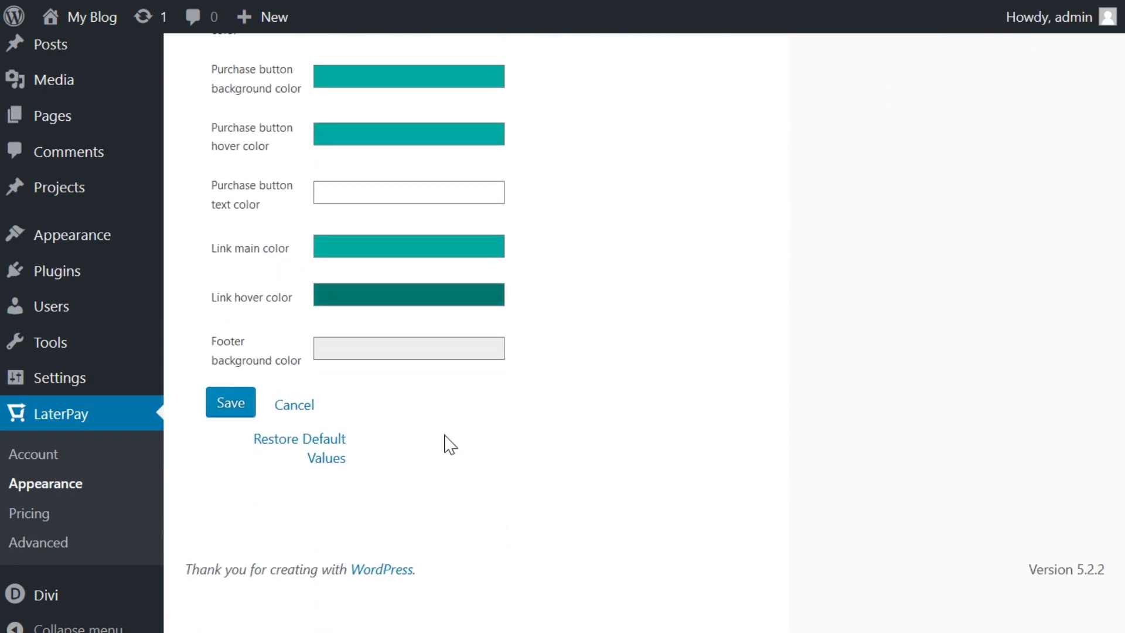
pyautogui.scroll(5, 430, 475)
pyautogui.scroll(5, 442, 476)
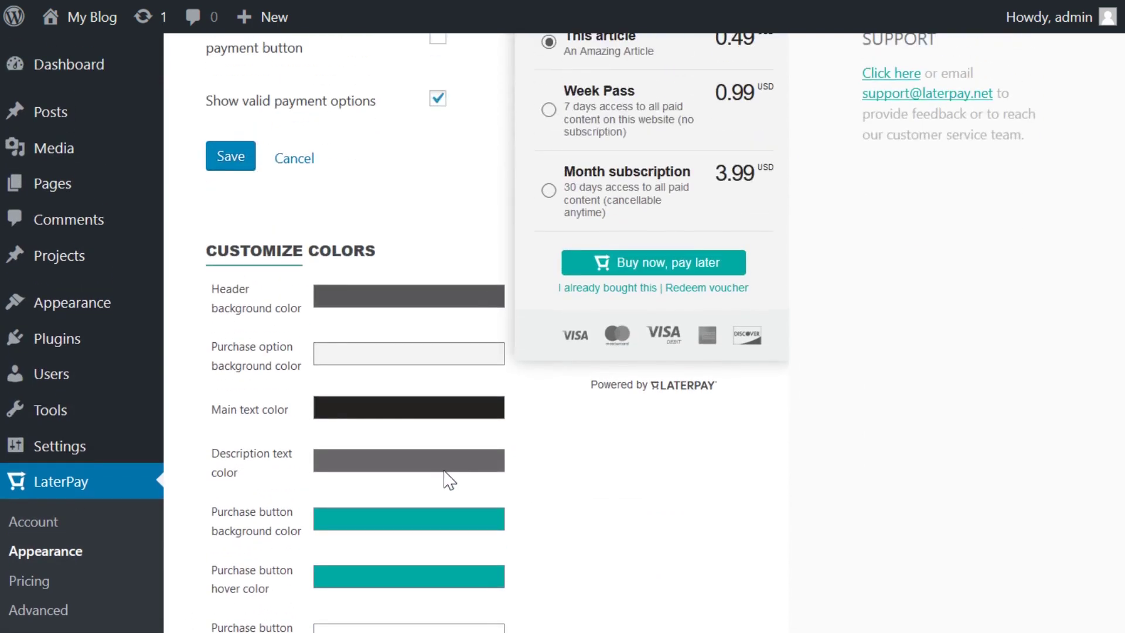
pyautogui.click(331, 182)
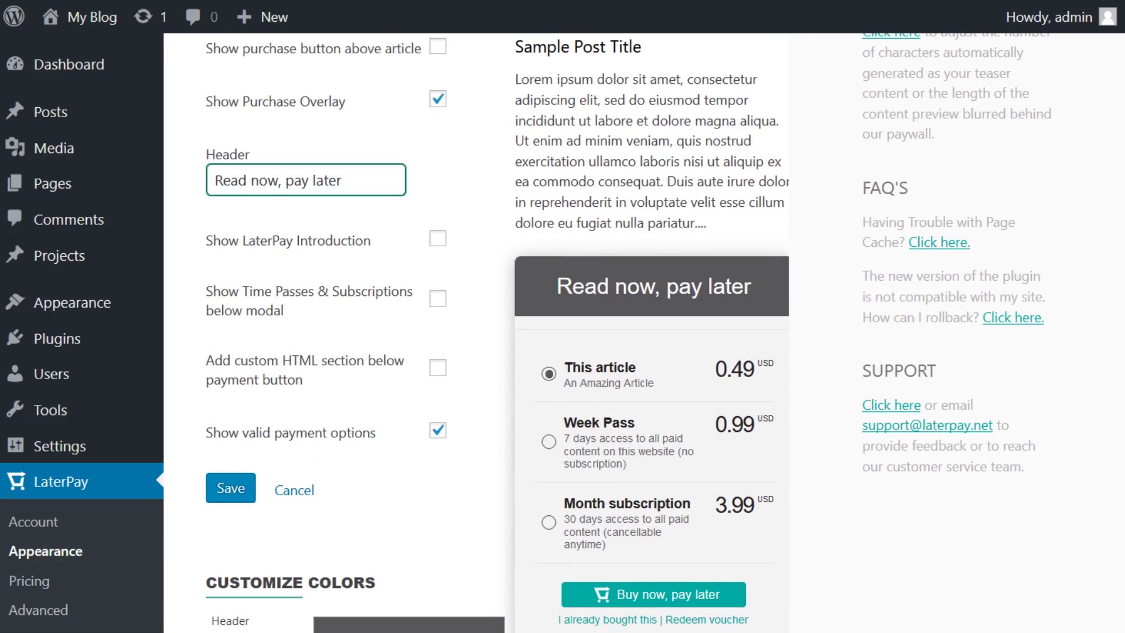
pyautogui.click(320, 209)
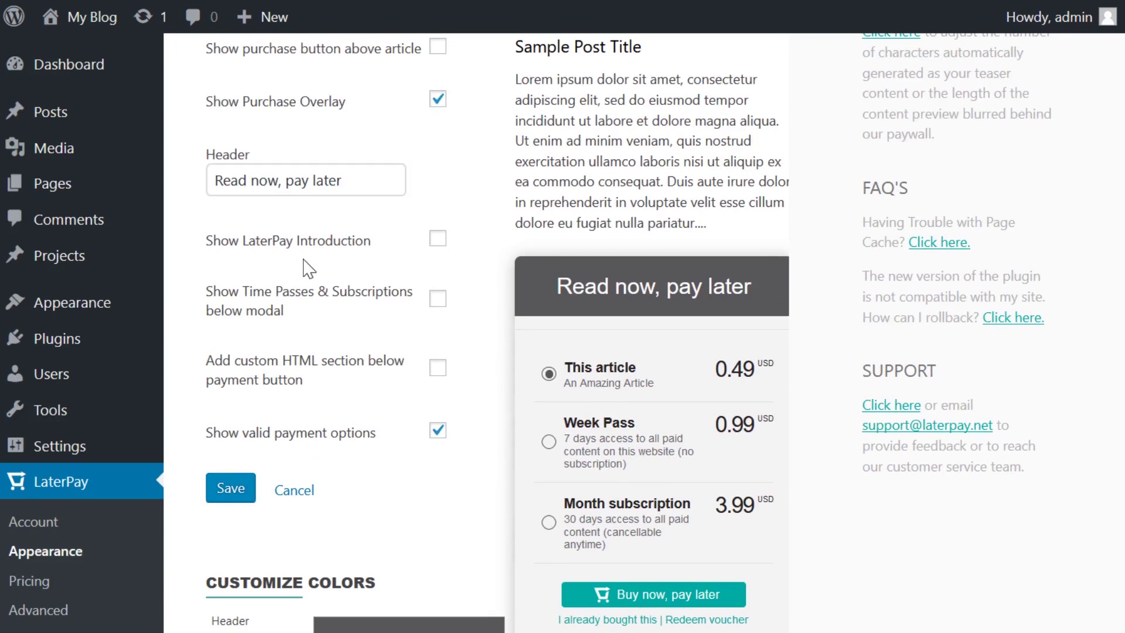
# Toggle the overlay's LaterPay introduction and time passes display options on, then off again.
pyautogui.click(436, 240)
pyautogui.click(437, 240)
pyautogui.click(436, 299)
pyautogui.click(437, 299)
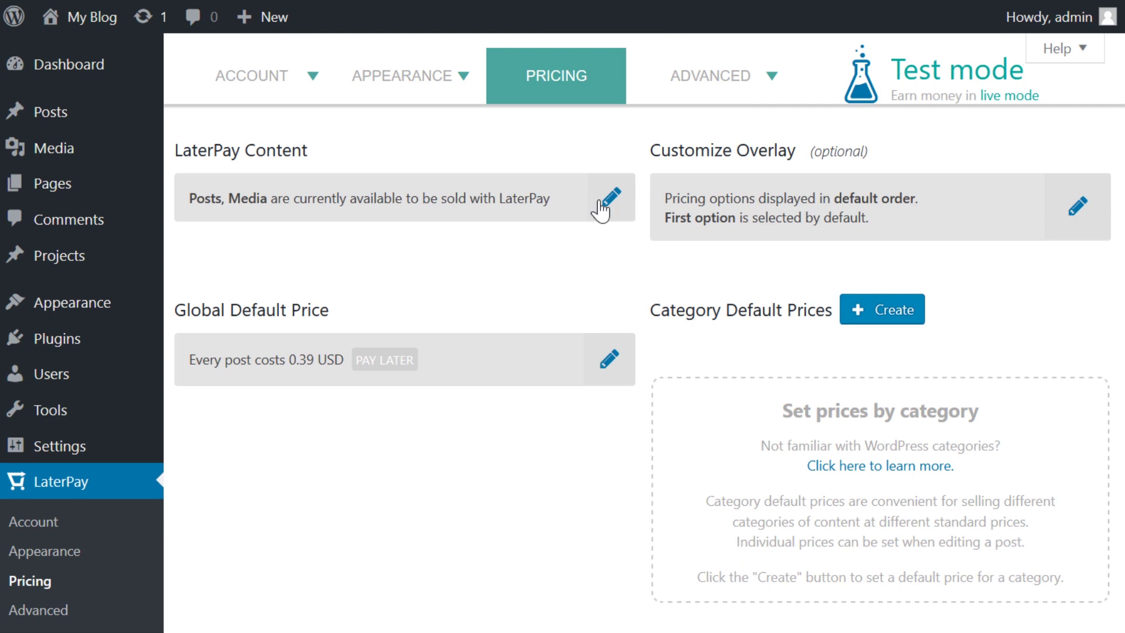
# Leave the sold content types unchanged and set the global default article price to 0.50 USD.
pyautogui.click(626, 201)
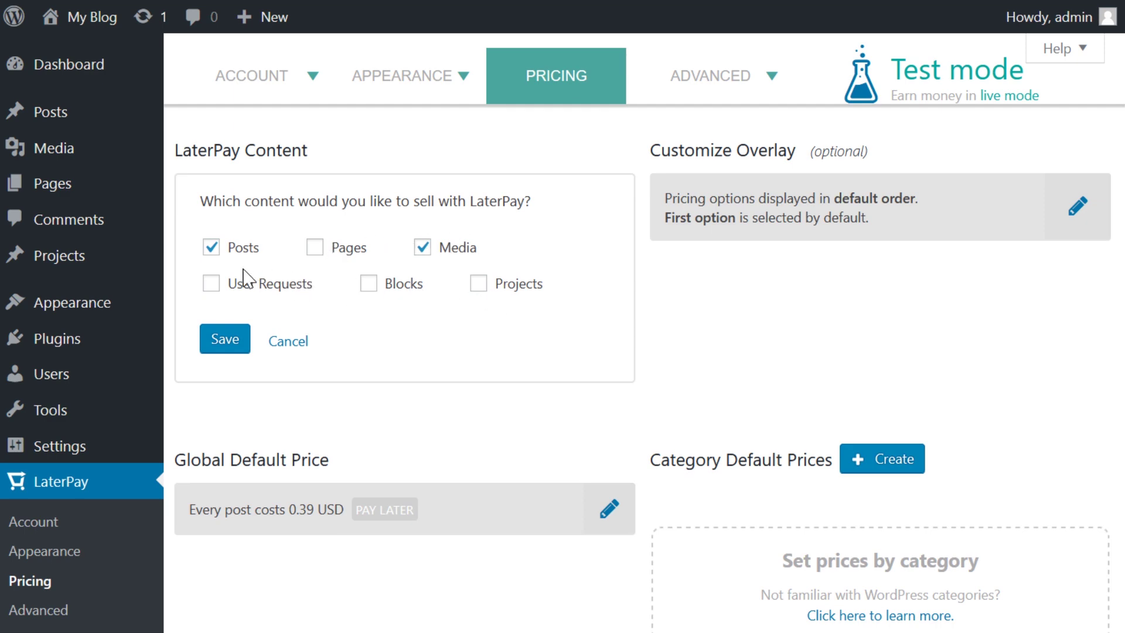
pyautogui.click(293, 344)
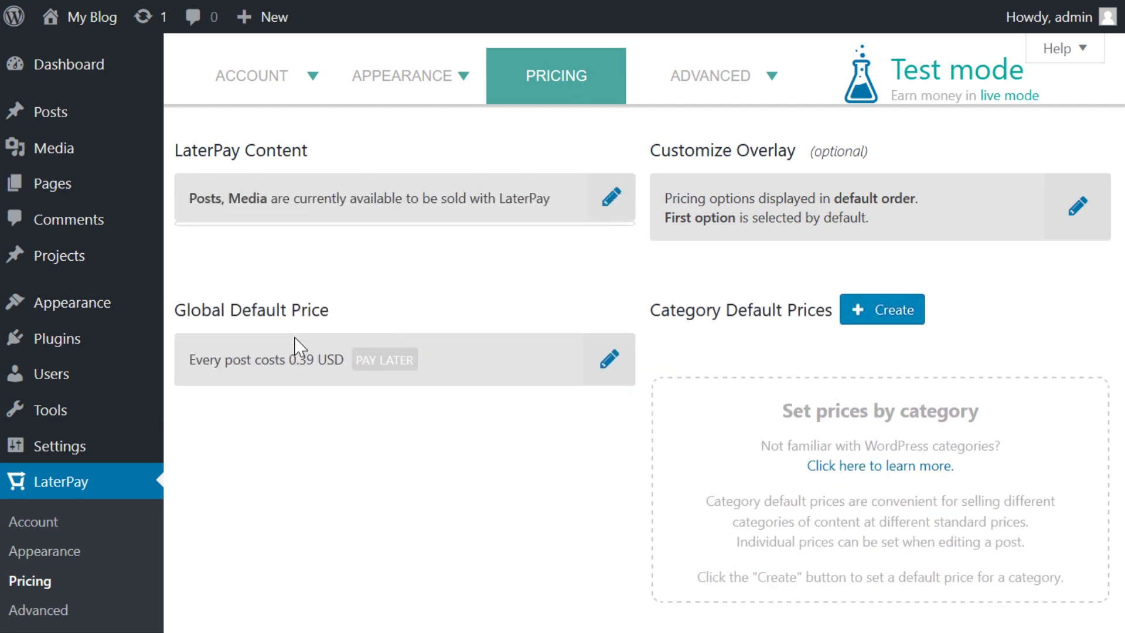
pyautogui.click(604, 363)
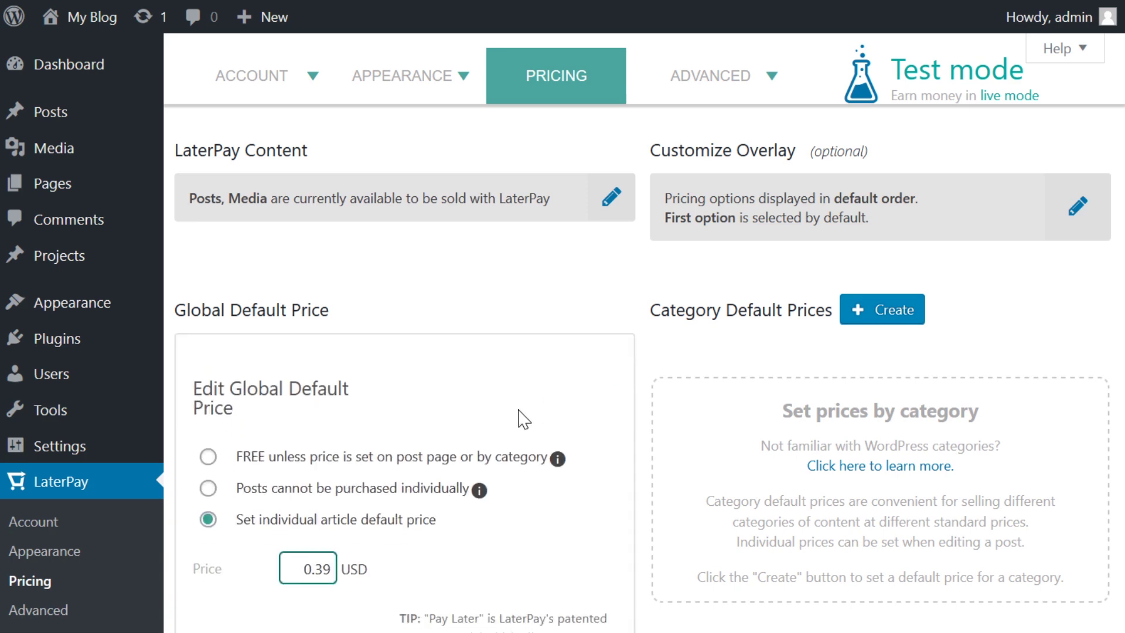
pyautogui.scroll(-2, 520, 420)
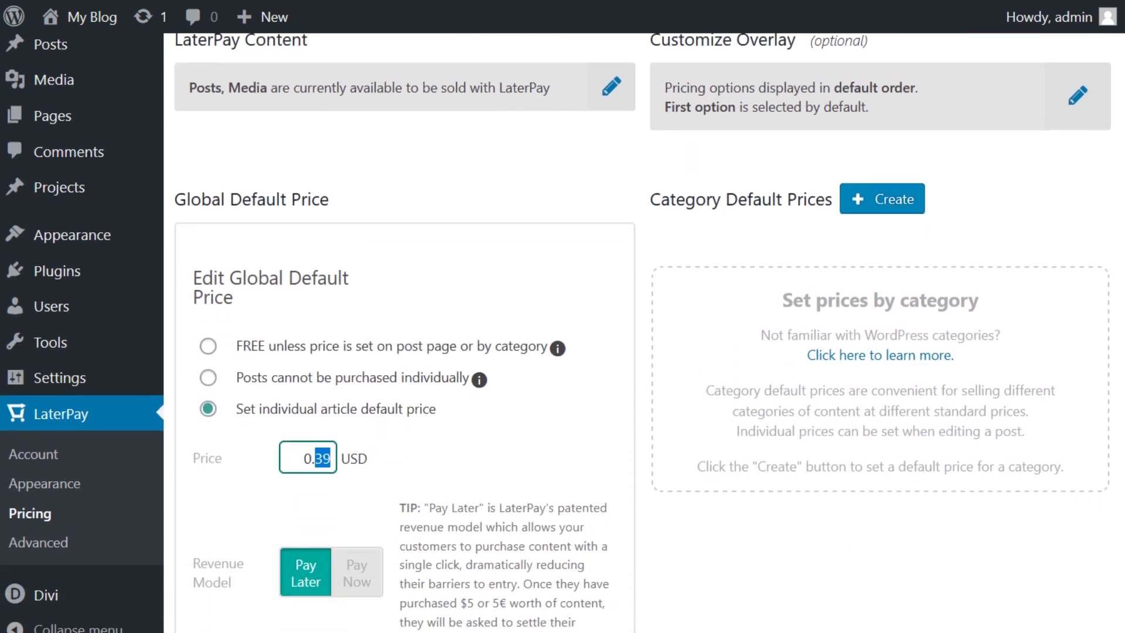
pyautogui.write('50')
pyautogui.click(442, 474)
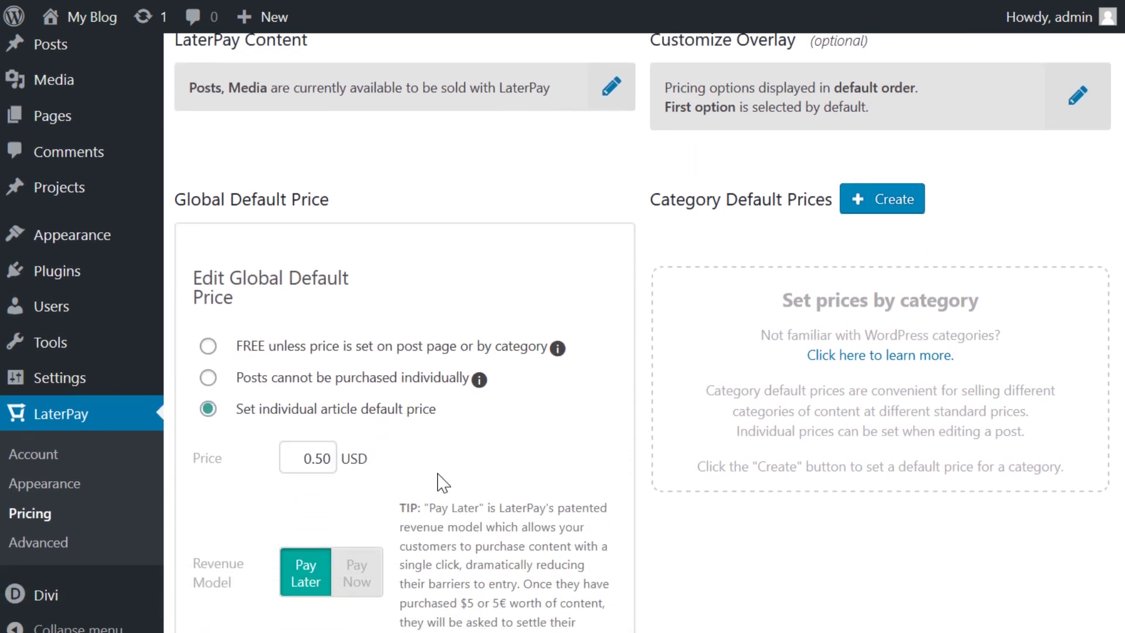
pyautogui.scroll(-4, 389, 492)
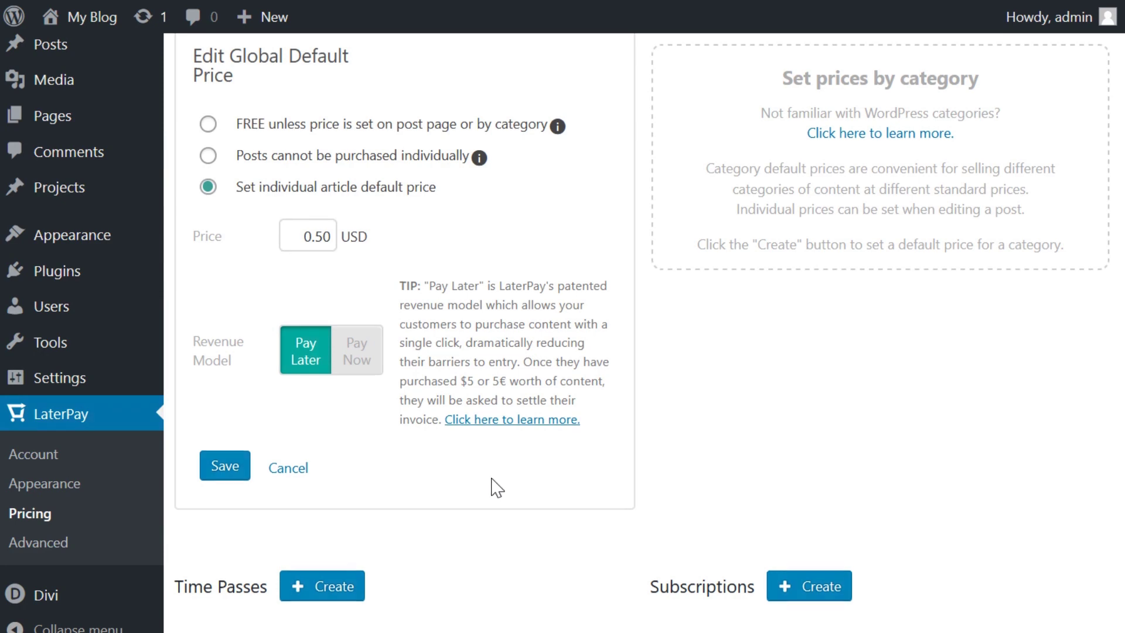
pyautogui.scroll(-6, 490, 485)
# Create a 24-Hour Pass at 0.99 USD and a 1 Month Subscription at 1.99 USD, generating voucher codes for both.
pyautogui.click(338, 266)
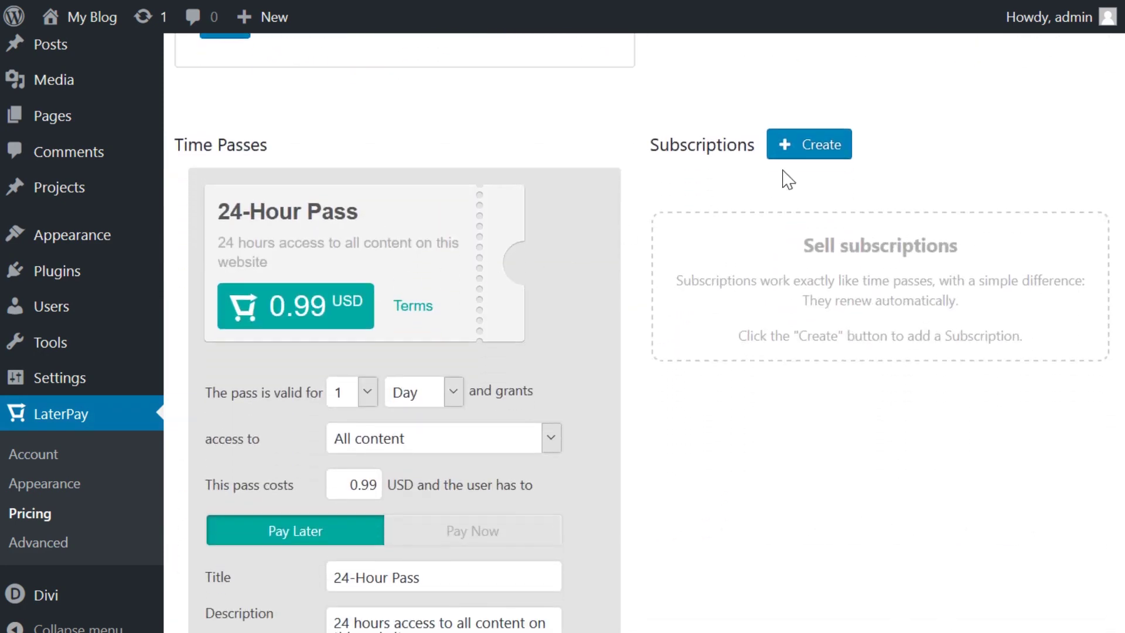
pyautogui.click(818, 148)
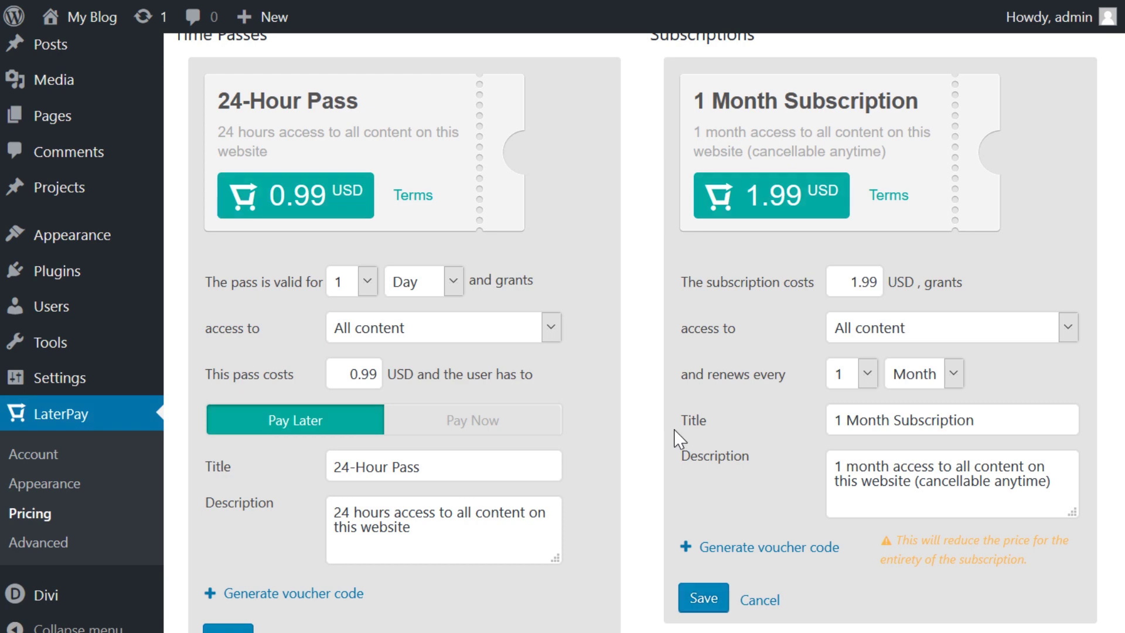
pyautogui.scroll(-2, 678, 438)
pyautogui.click(781, 429)
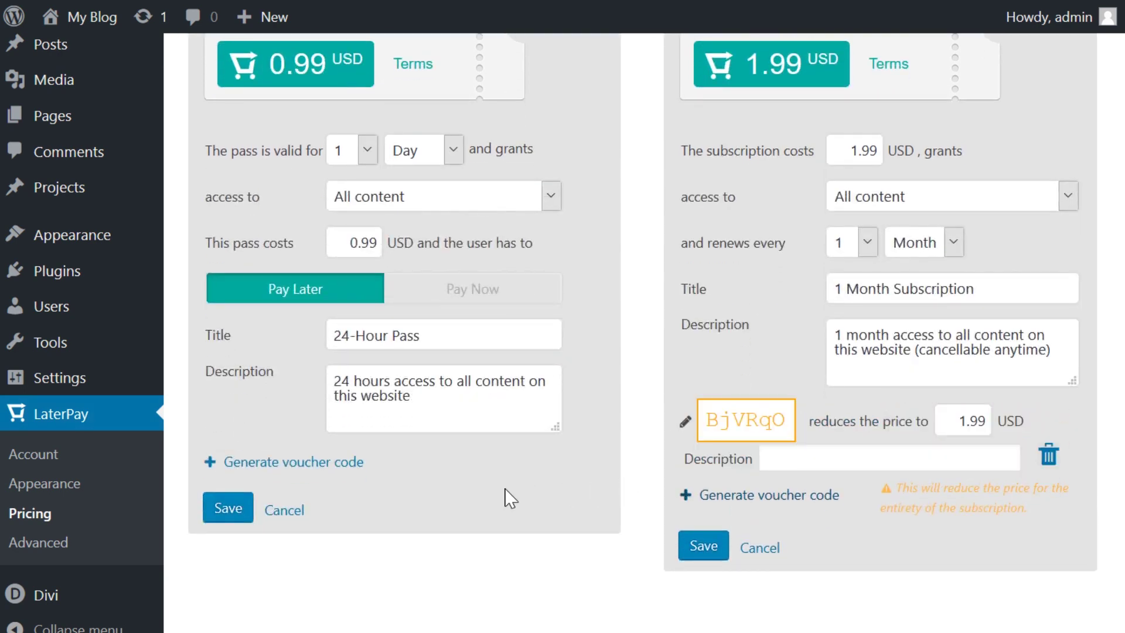
pyautogui.click(336, 463)
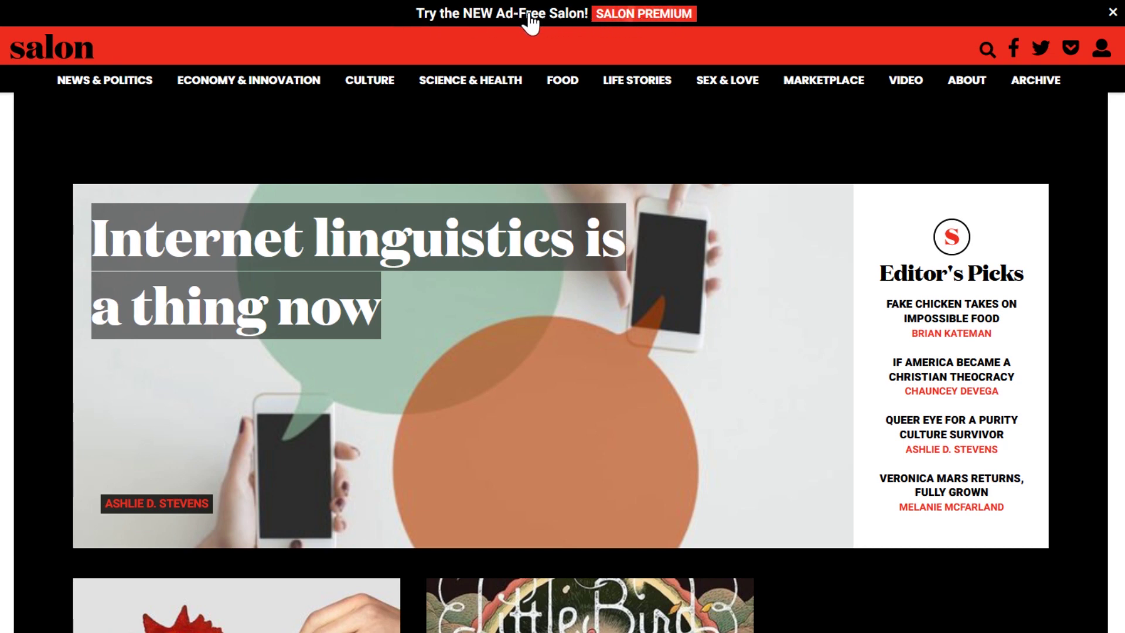
# Open Salon's Ad Free Access offers, from 1-Hour Access at 0.50 USD to a 99.00 USD Annual Subscription.
pyautogui.click(556, 14)
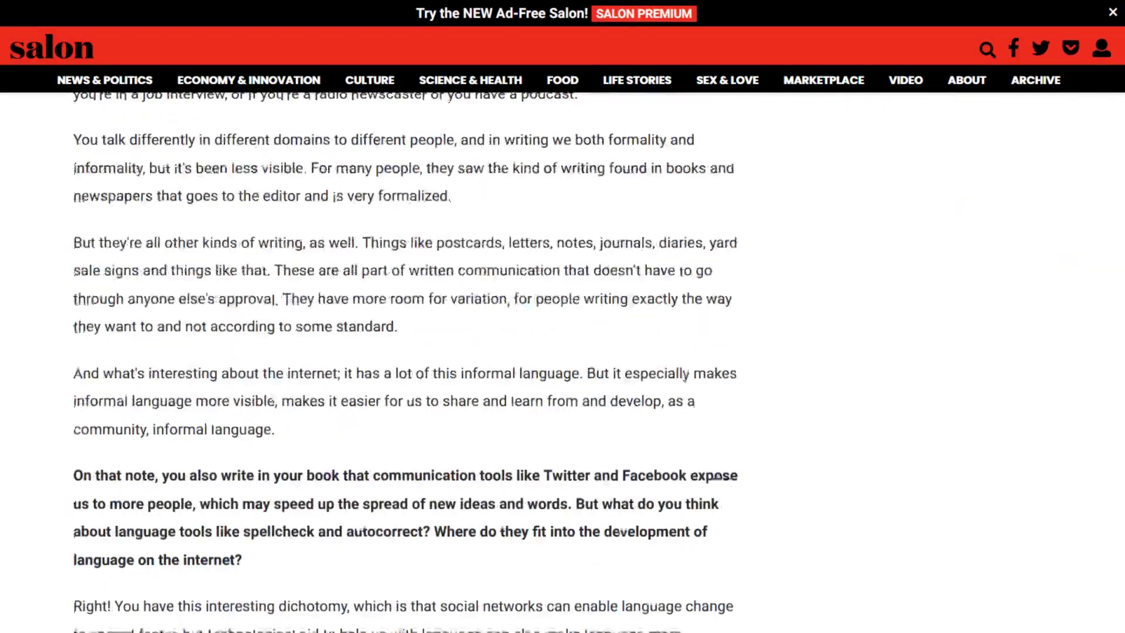
pyautogui.scroll(-20, 717, 476)
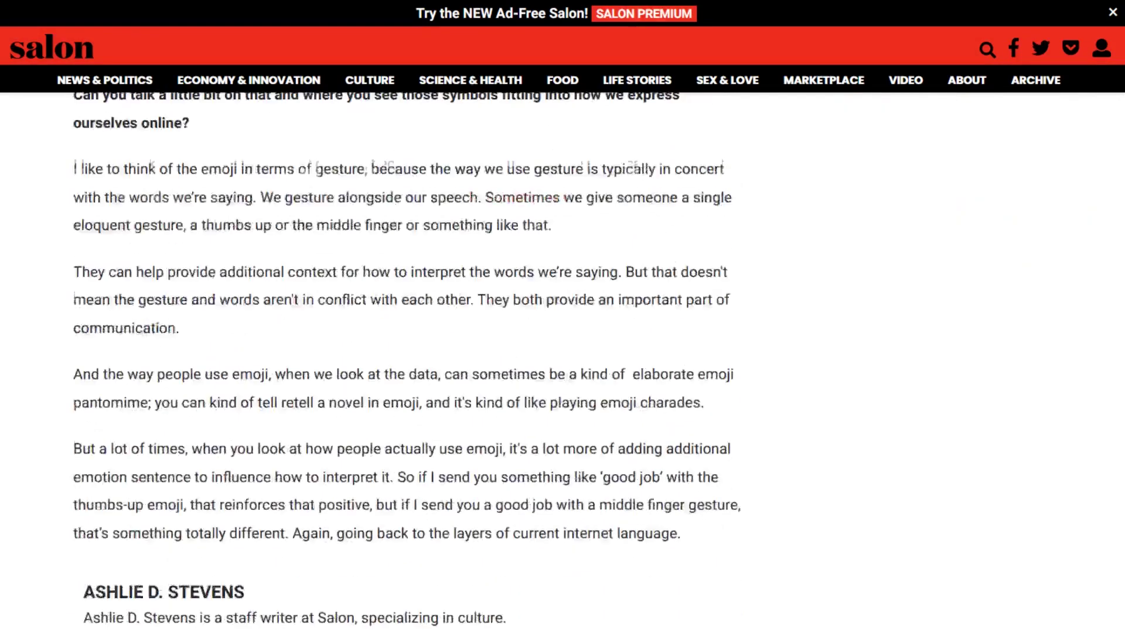
pyautogui.scroll(-1, 722, 486)
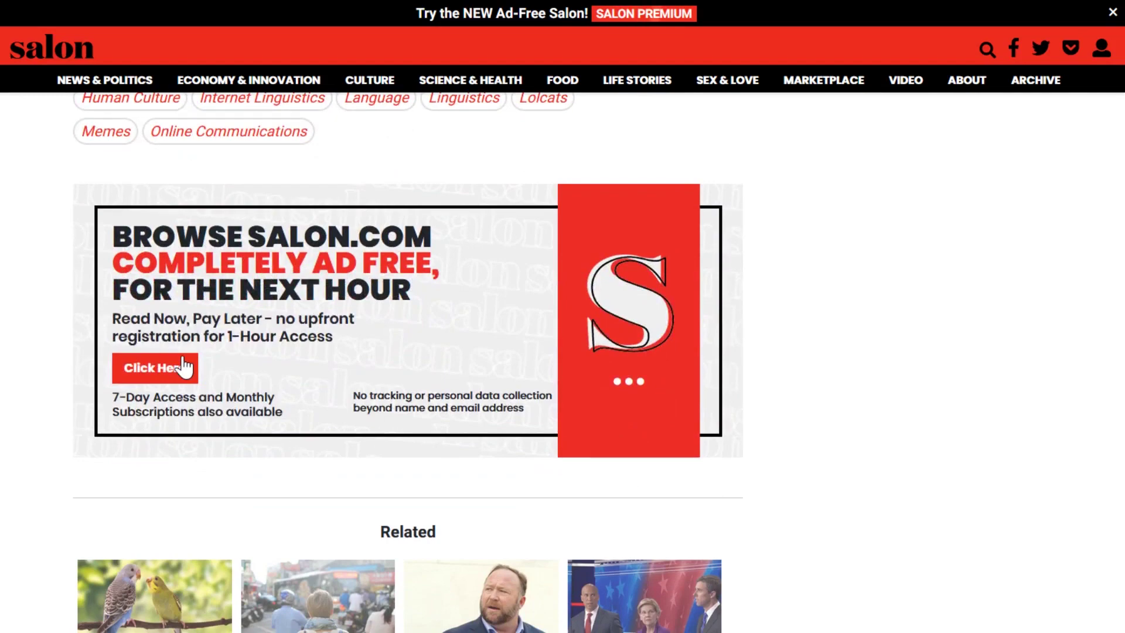
pyautogui.click(161, 368)
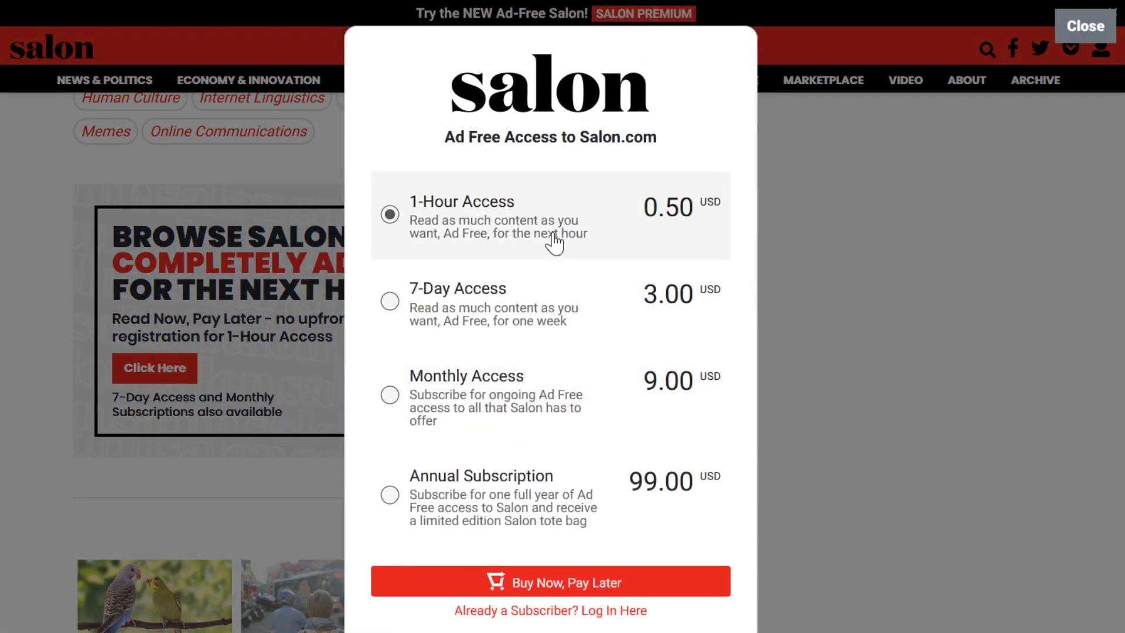